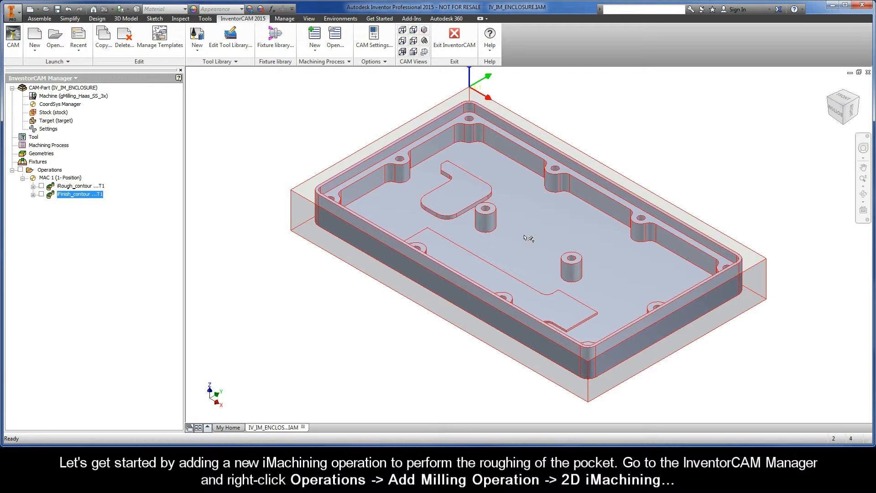
- Add a 2D iMachining operation and start defining a new machining geometry for it
{"action": "right_click", "coordinate": [59, 172]}
{"action": "mouse_move", "coordinate": [106, 193]}
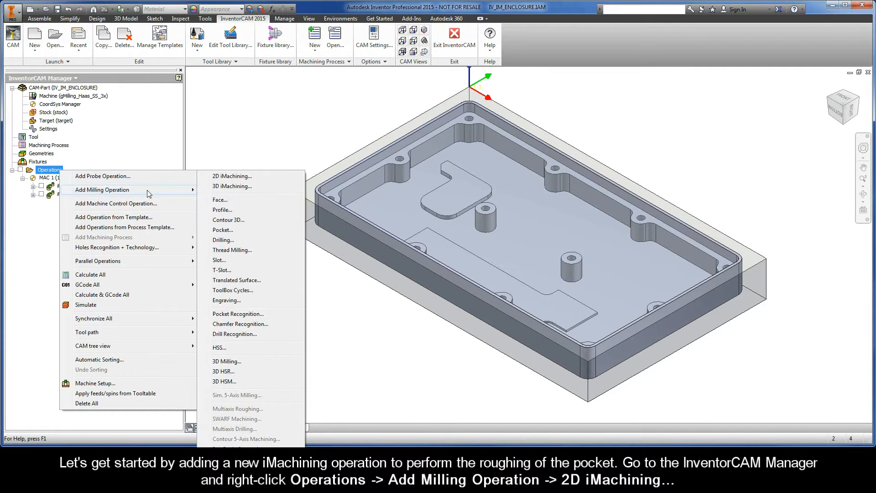
{"action": "left_click", "coordinate": [247, 177]}
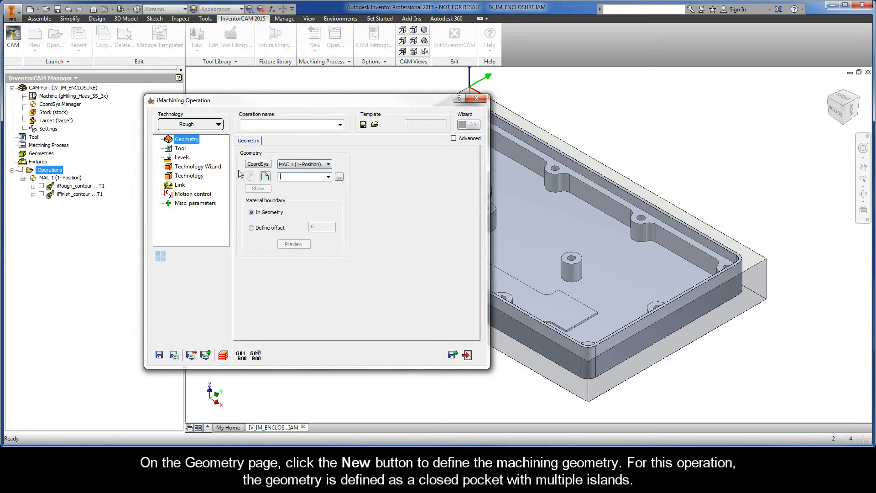
{"action": "left_click", "coordinate": [264, 178]}
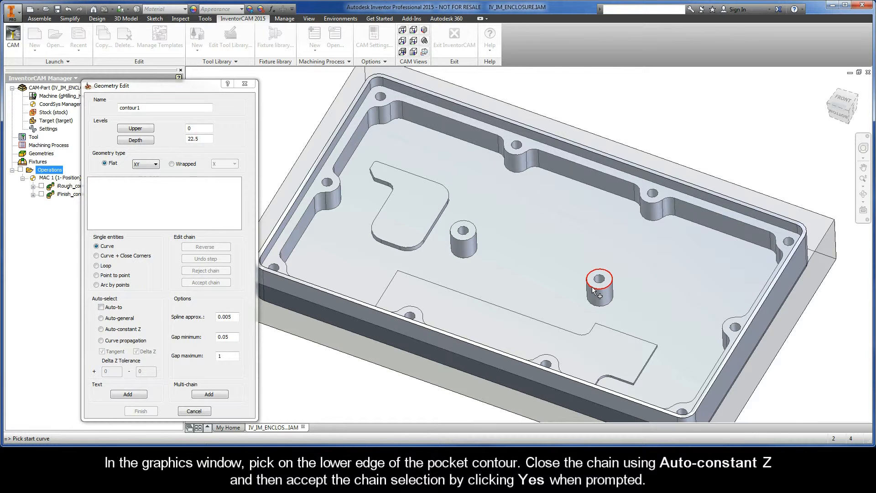
- Chain the pocket's closed lower contour from one of its floor edges using Auto-constant Z and accept the chain
{"action": "left_click", "coordinate": [629, 201]}
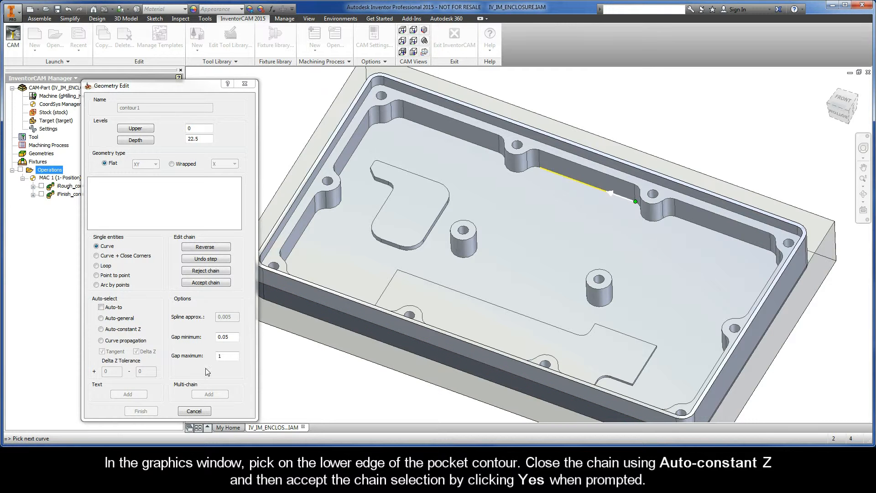
{"action": "left_click", "coordinate": [101, 329]}
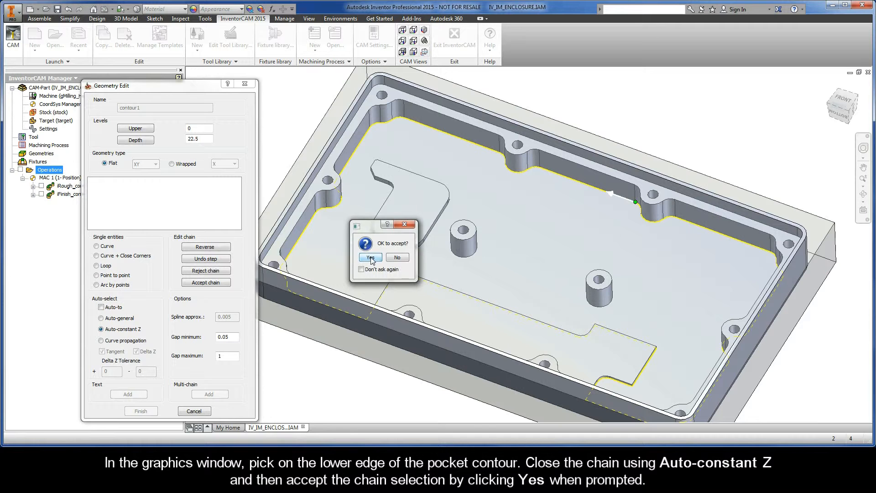
{"action": "left_click", "coordinate": [370, 258]}
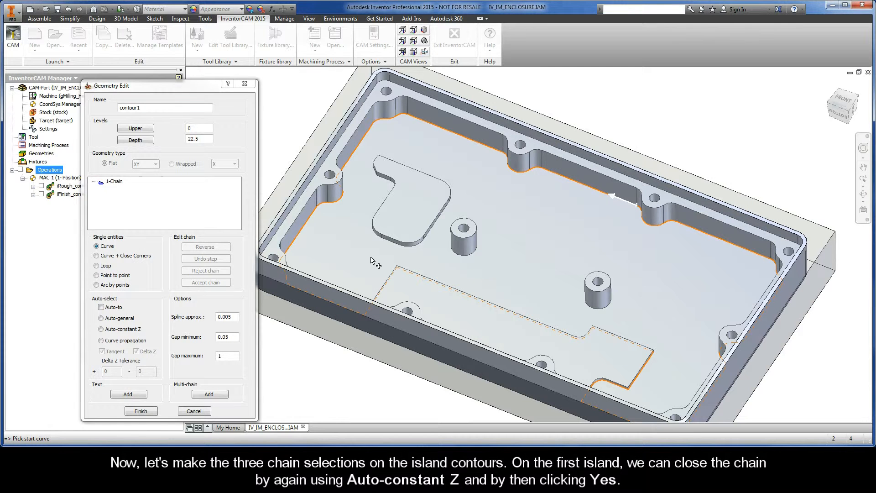
- Chain the contour of the irregular raised island on the pocket floor using Auto-constant Z and accept it
{"action": "left_click", "coordinate": [397, 241]}
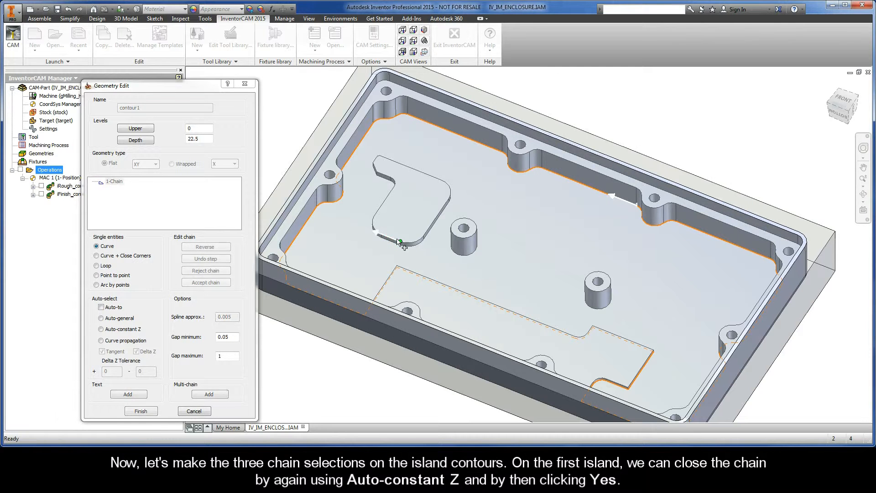
{"action": "left_click", "coordinate": [100, 329]}
{"action": "left_click", "coordinate": [370, 258]}
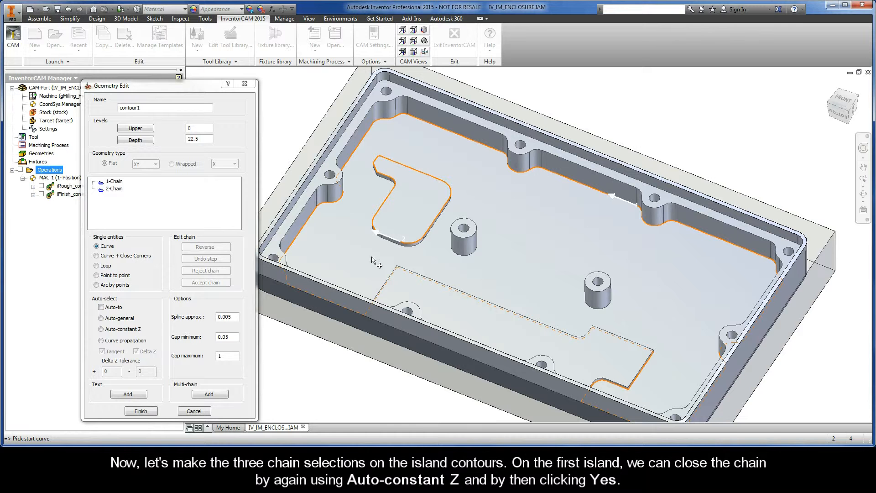
- Add the outer circular edges of the two round bosses as island chains and finish the geometry definition
{"action": "left_click", "coordinate": [466, 222]}
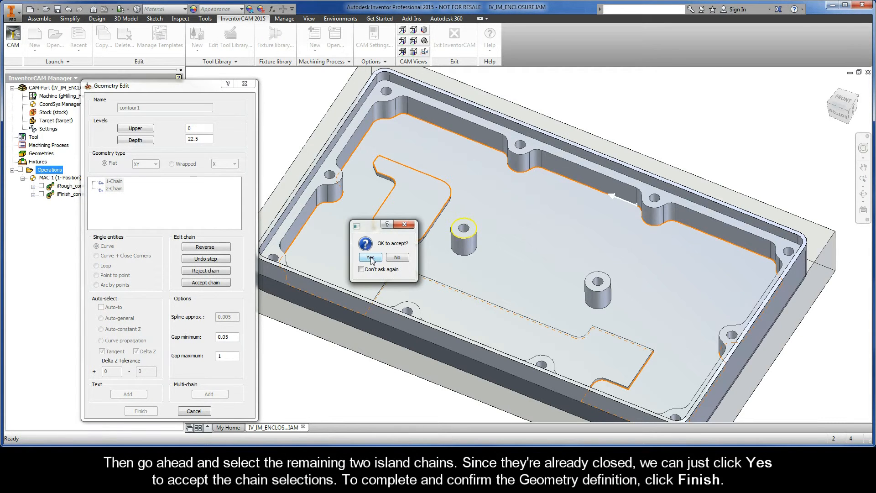
{"action": "left_click", "coordinate": [371, 258]}
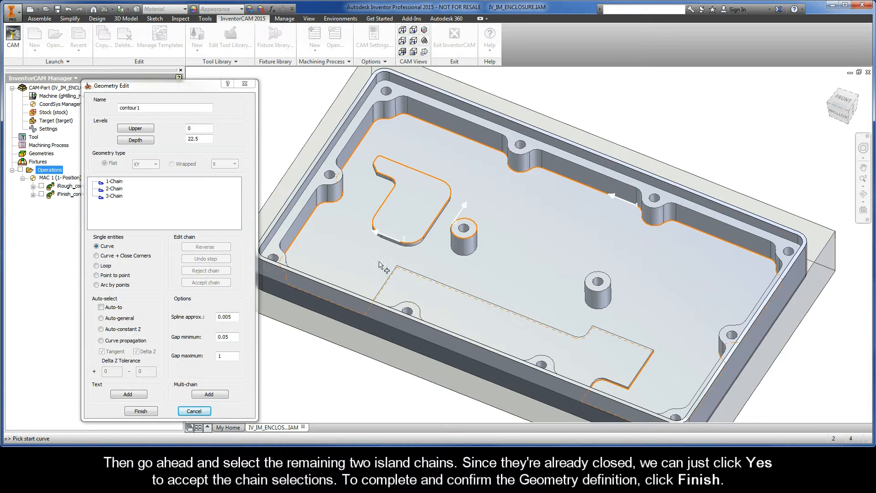
{"action": "left_click", "coordinate": [598, 274]}
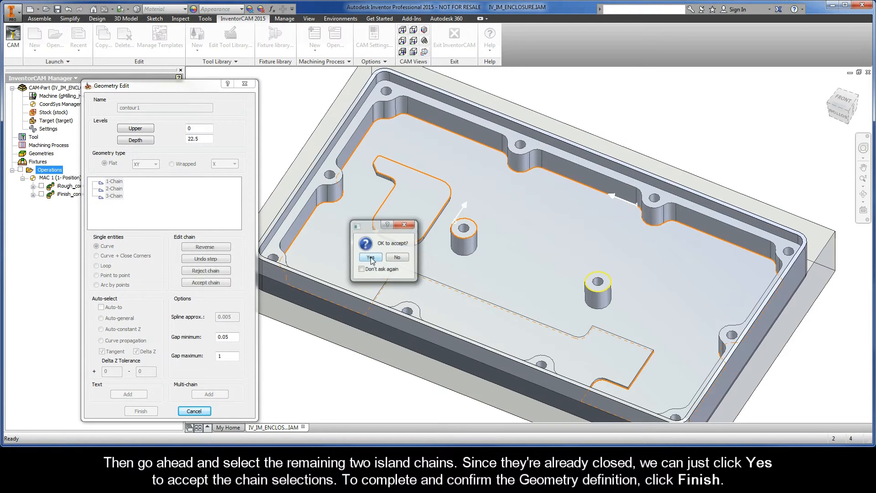
{"action": "left_click", "coordinate": [371, 258]}
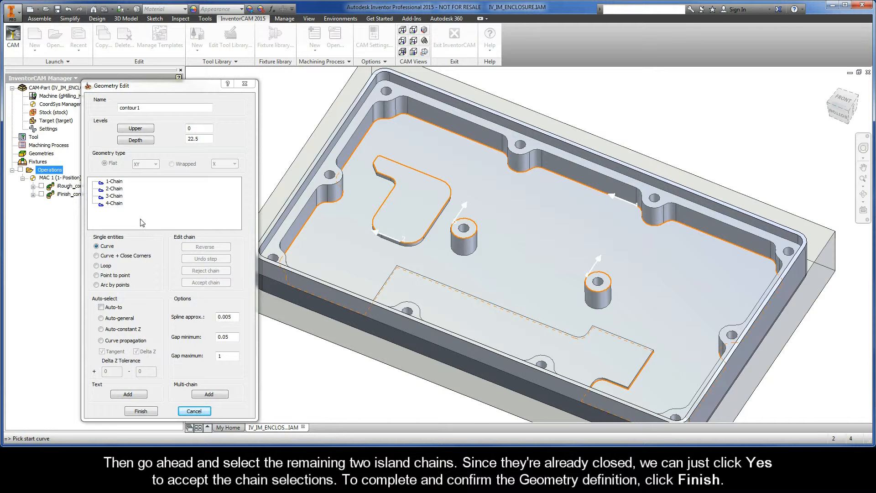
{"action": "left_click", "coordinate": [141, 411]}
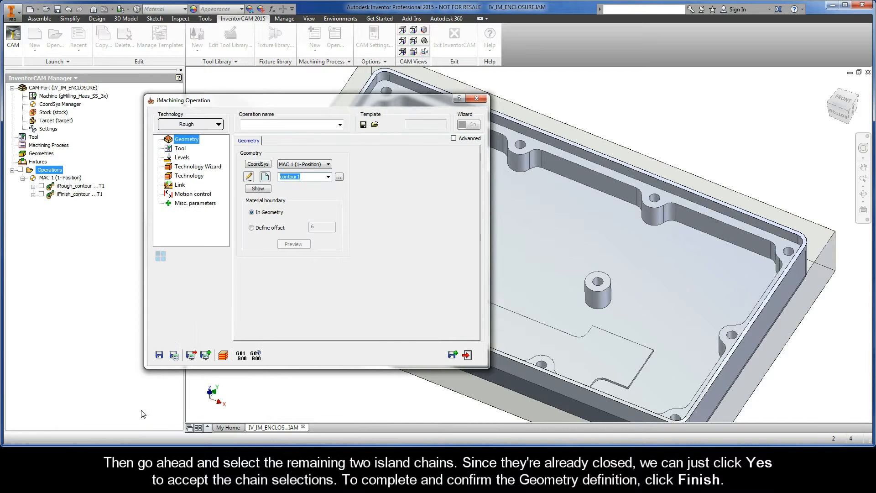
- Add a new end mill to the tool table for the roughing operation
{"action": "left_click", "coordinate": [181, 149]}
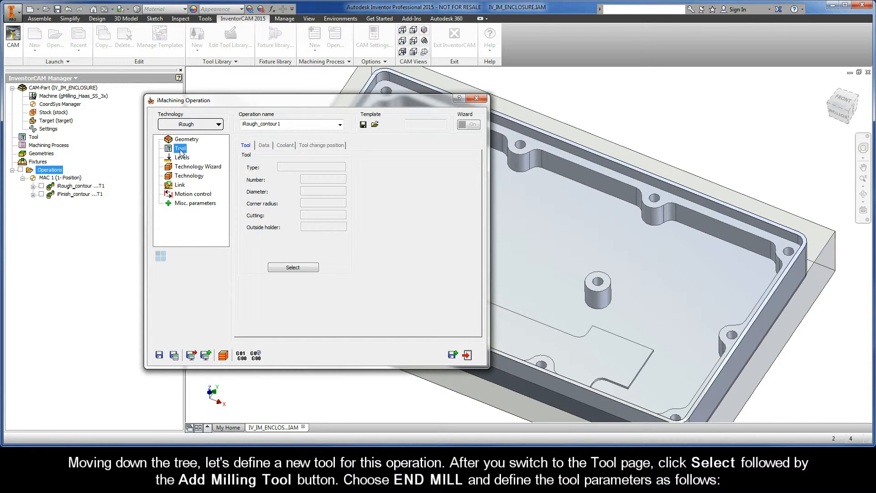
{"action": "left_click", "coordinate": [293, 267]}
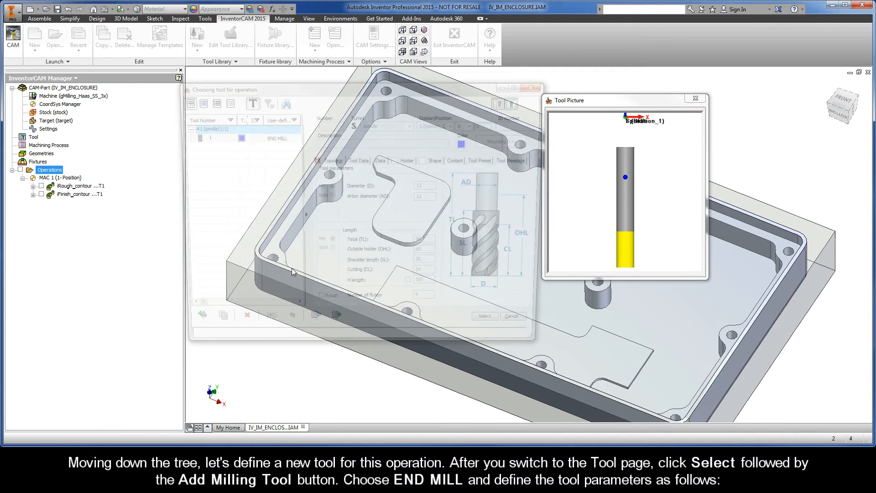
{"action": "left_click", "coordinate": [186, 328]}
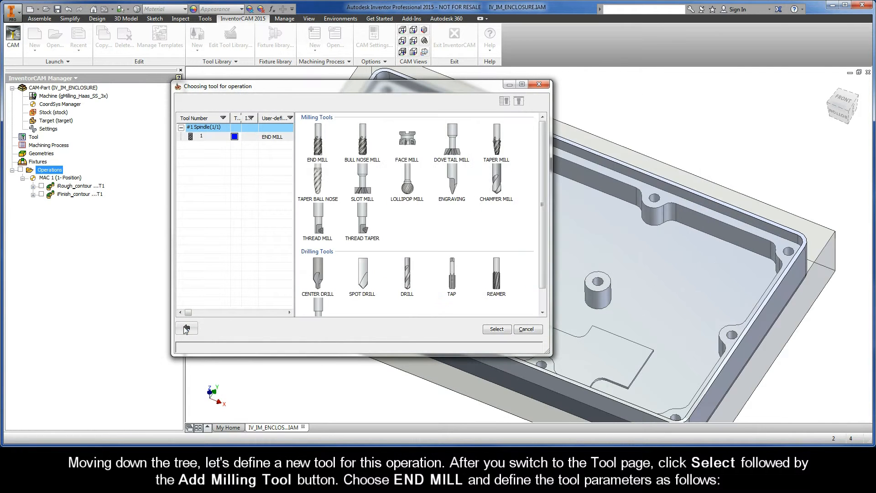
{"action": "left_click", "coordinate": [317, 141]}
- Set the end mill's diameter to 9.5 mm and its number of flutes to 4, and assign it to the operation
{"action": "left_click", "coordinate": [427, 187]}
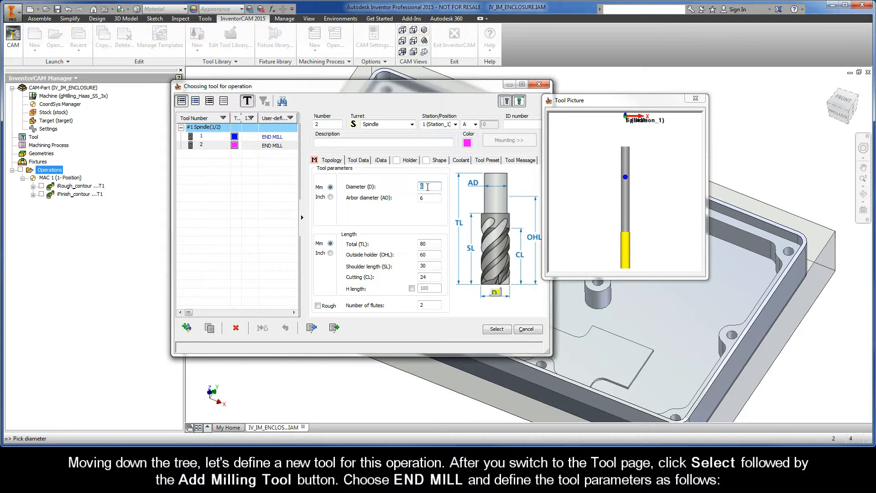
{"action": "type", "text": "9.5"}
{"action": "key", "text": "Tab"}
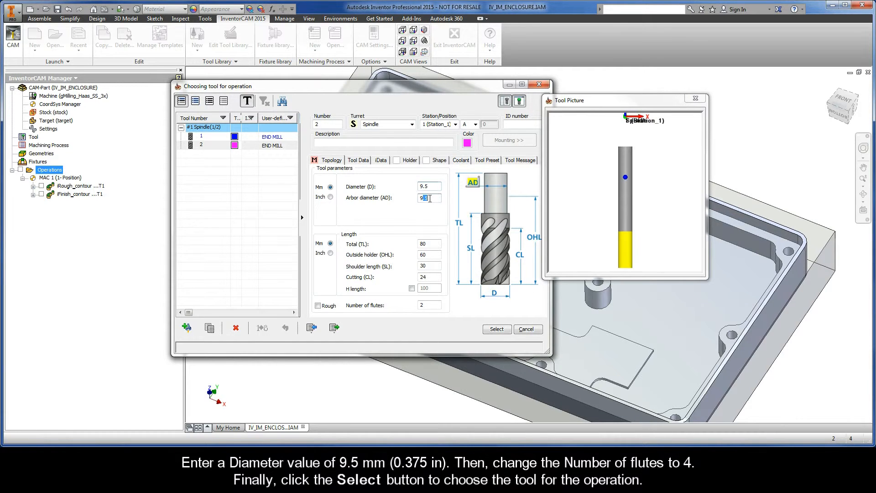
{"action": "double_click", "coordinate": [429, 304]}
{"action": "type", "text": "4"}
{"action": "left_click", "coordinate": [496, 329]}
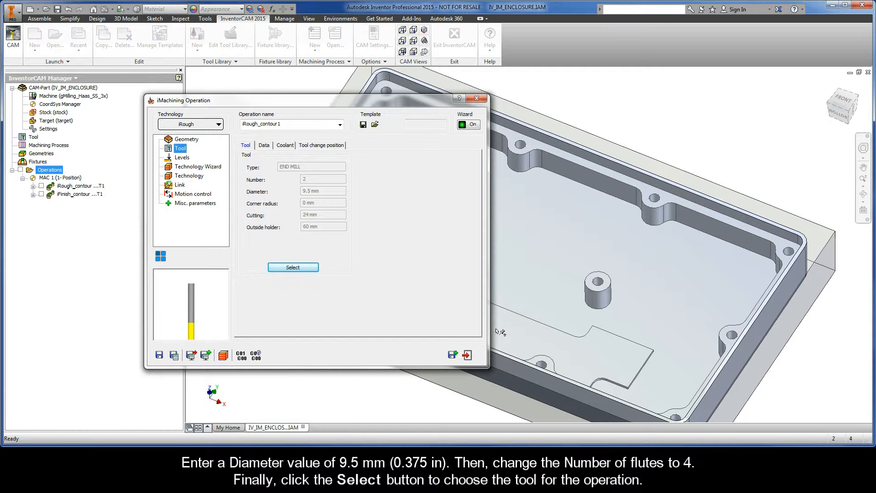
- Define the operation's upper milling level by picking the top face of the stock model
{"action": "left_click", "coordinate": [182, 157]}
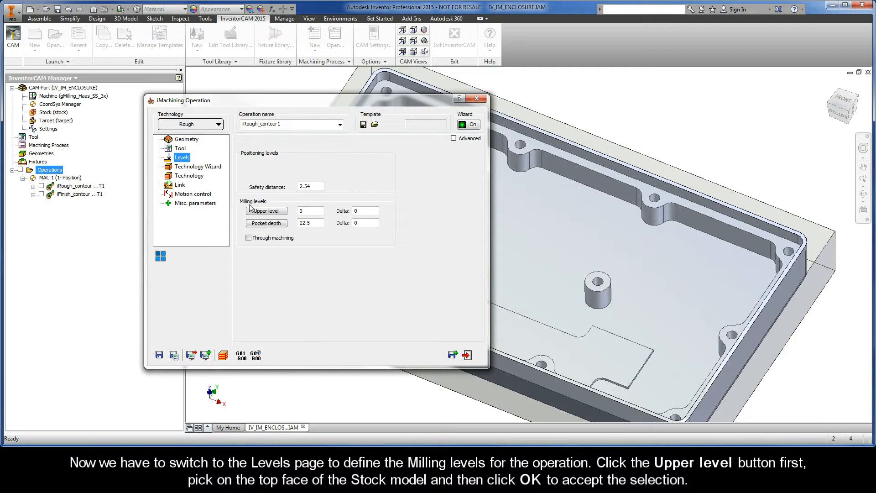
{"action": "left_click", "coordinate": [264, 210]}
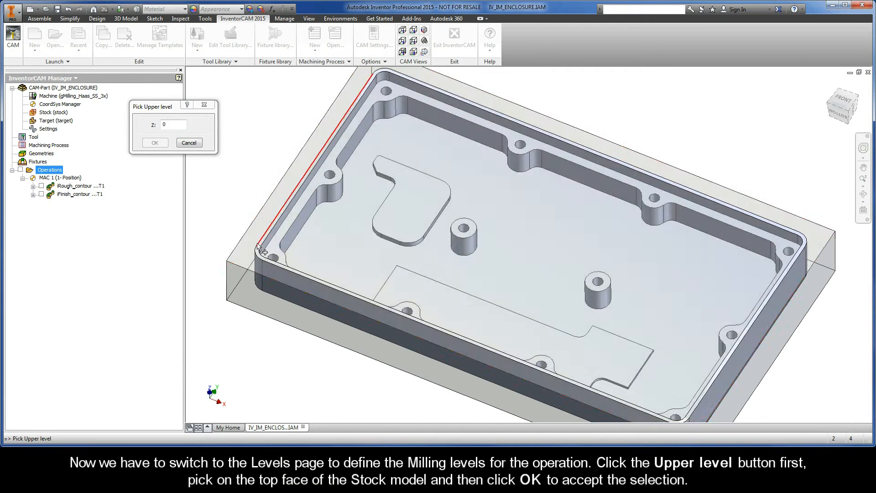
{"action": "left_click", "coordinate": [241, 256]}
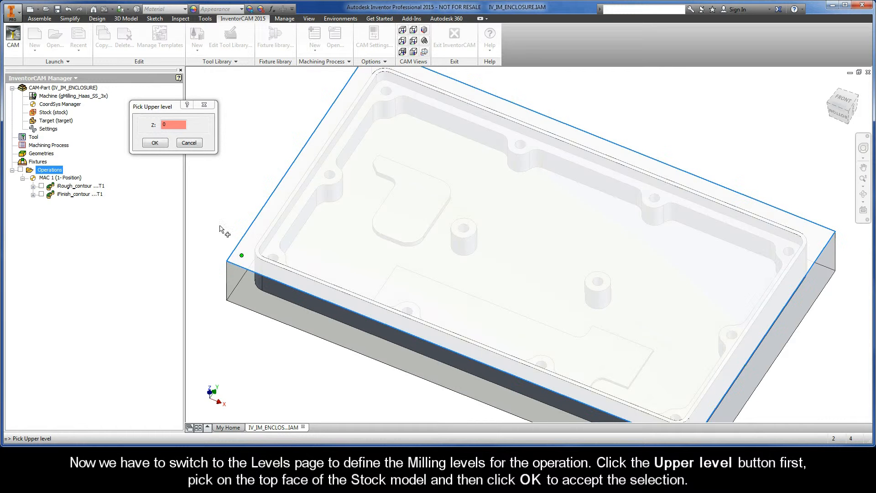
{"action": "left_click", "coordinate": [155, 143]}
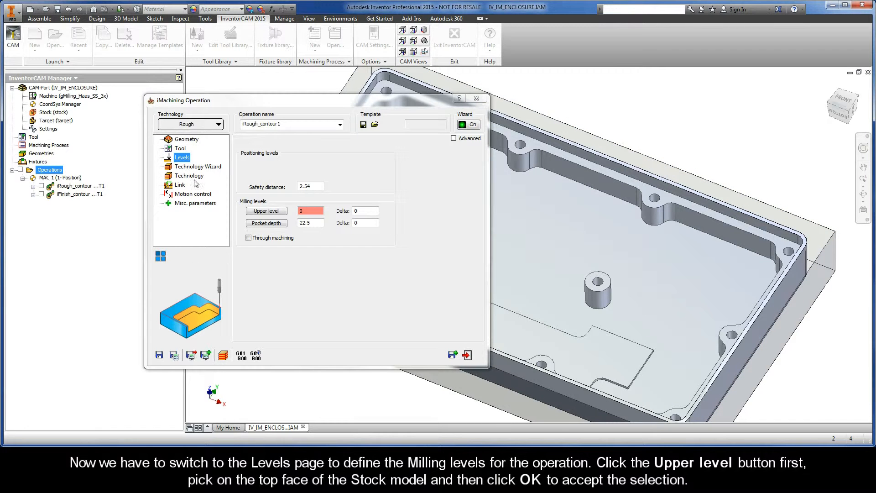
- Define the operation's pocket depth of 15 mm by picking the pocket's floor face
{"action": "left_click", "coordinate": [267, 223]}
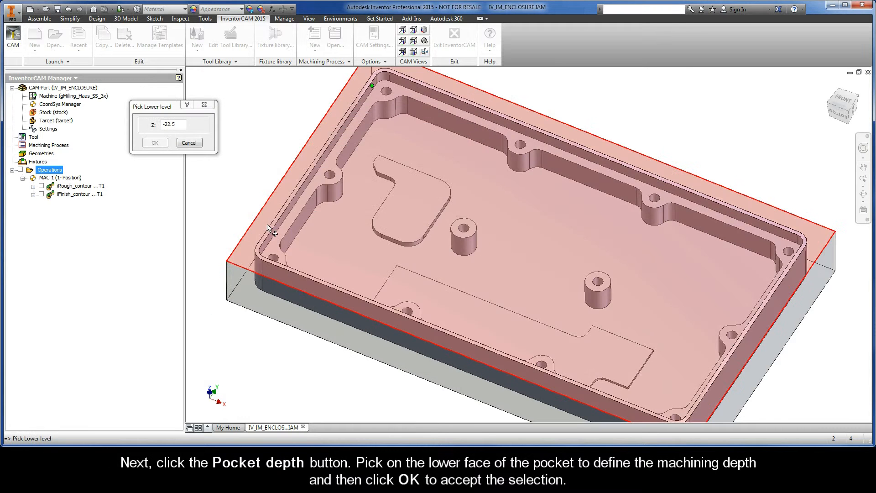
{"action": "right_click", "coordinate": [336, 245]}
{"action": "left_click", "coordinate": [351, 245]}
{"action": "left_click", "coordinate": [334, 242]}
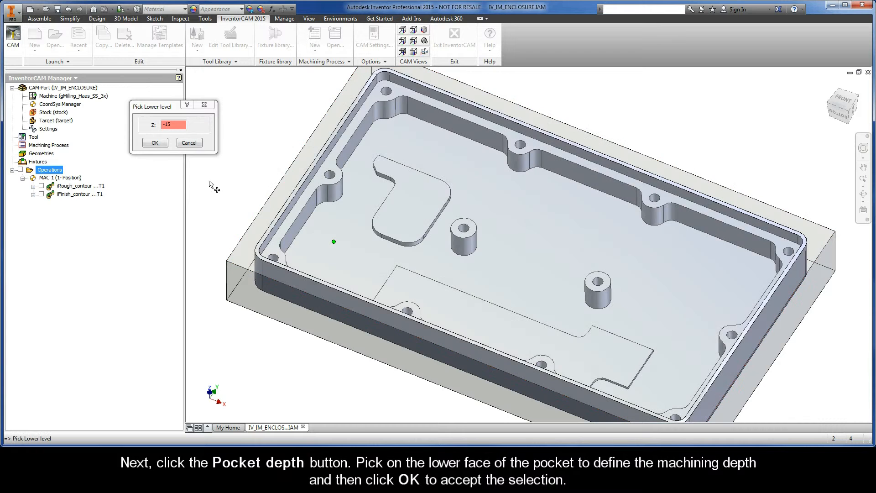
{"action": "left_click", "coordinate": [155, 143]}
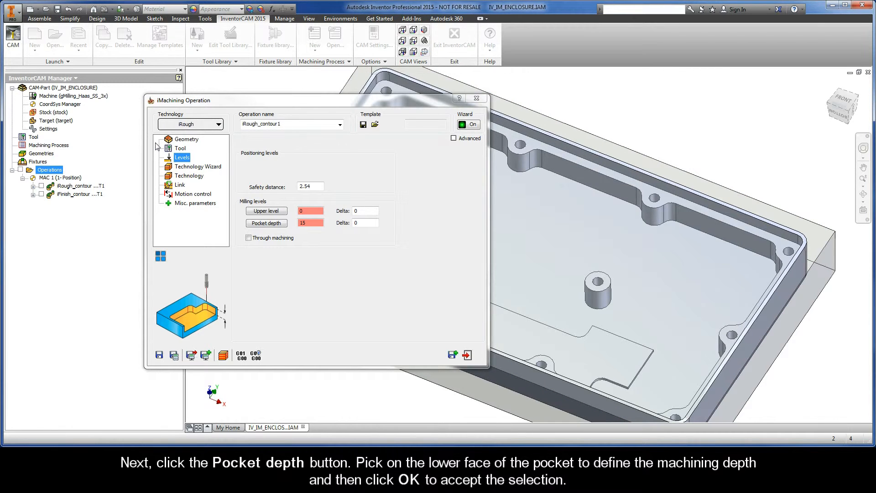
- Save and calculate the operation with automatic step down, and simulate its tool path in Host CAD mode at a higher speed
{"action": "left_click", "coordinate": [195, 168]}
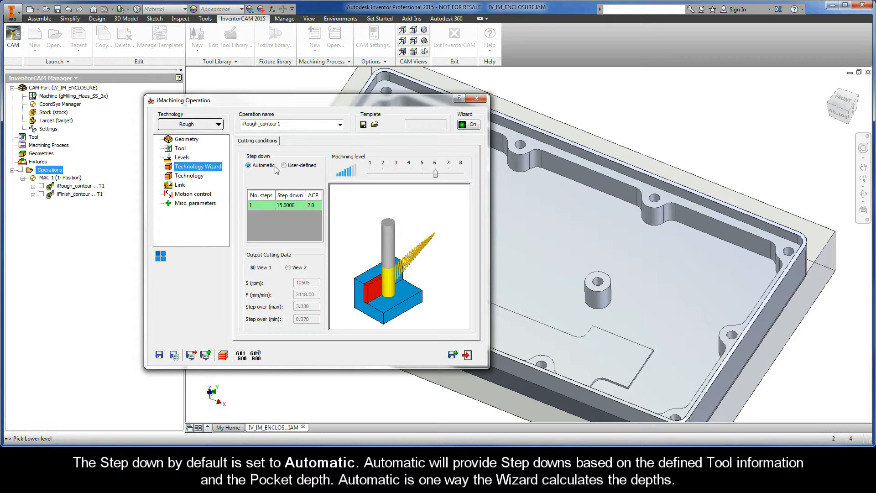
{"action": "left_click", "coordinate": [174, 355]}
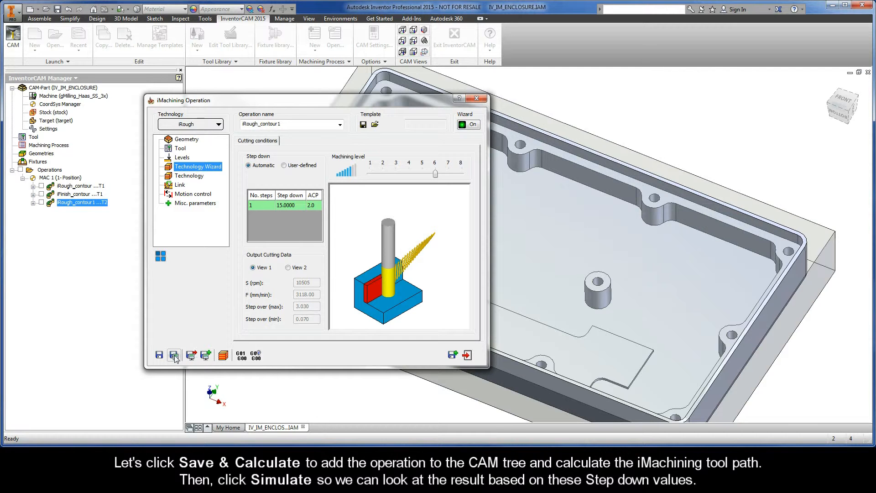
{"action": "left_click", "coordinate": [223, 355]}
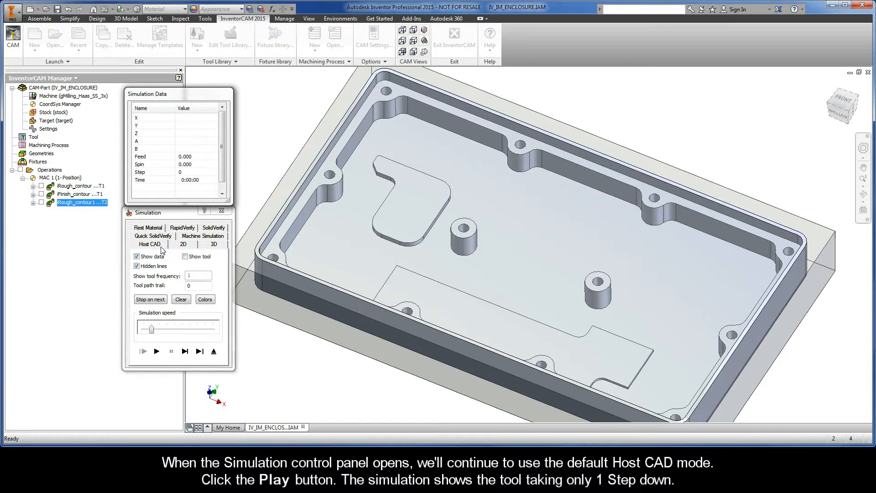
{"action": "left_click", "coordinate": [156, 351]}
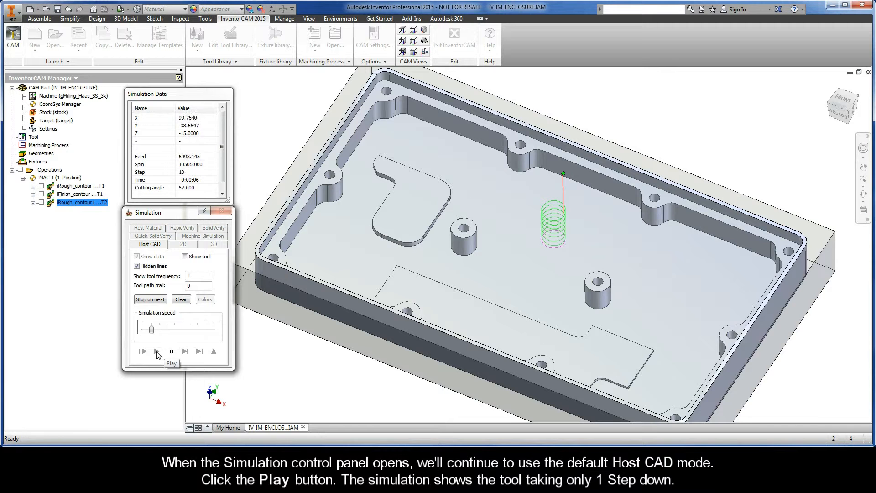
{"action": "left_click_drag", "start_coordinate": [152, 327], "coordinate": [189, 329]}
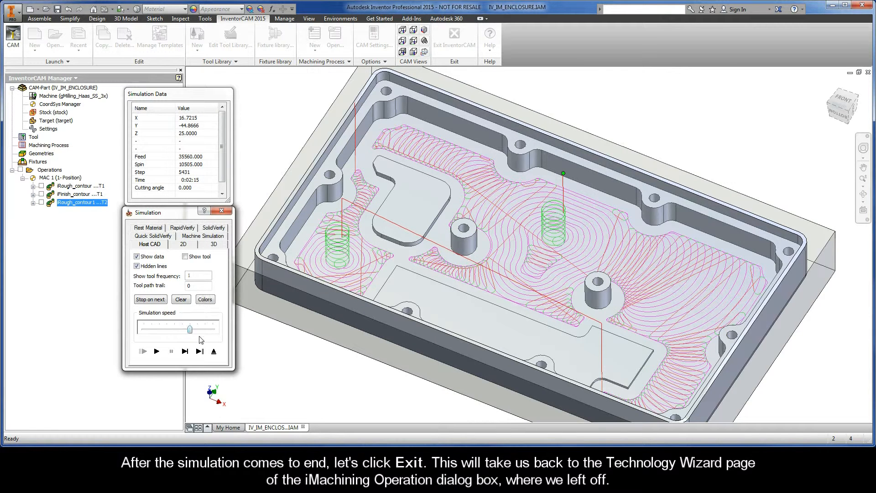
{"action": "left_click", "coordinate": [215, 352]}
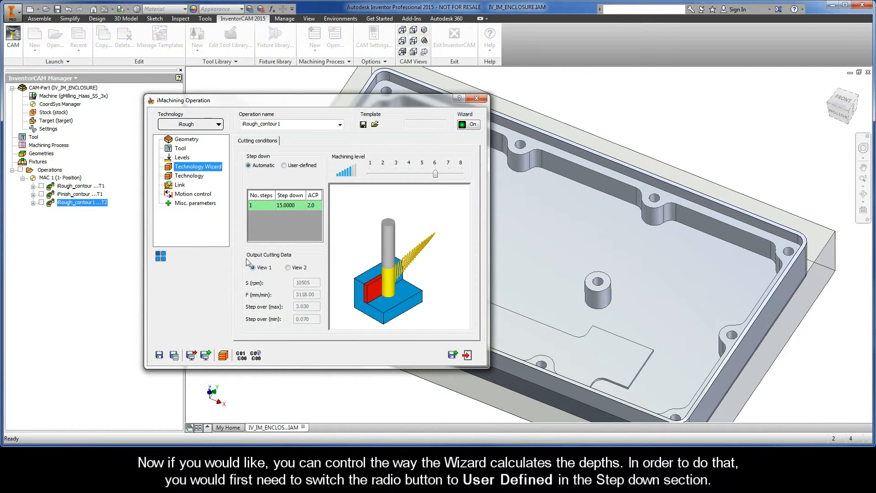
- Switch the step down to user-defined by number of steps, and set it to 2 steps
{"action": "left_click", "coordinate": [284, 165]}
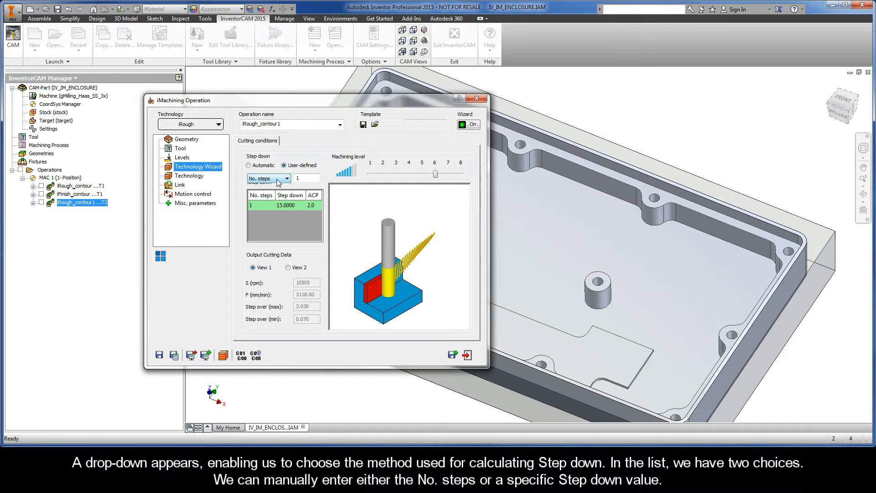
{"action": "left_click", "coordinate": [279, 180]}
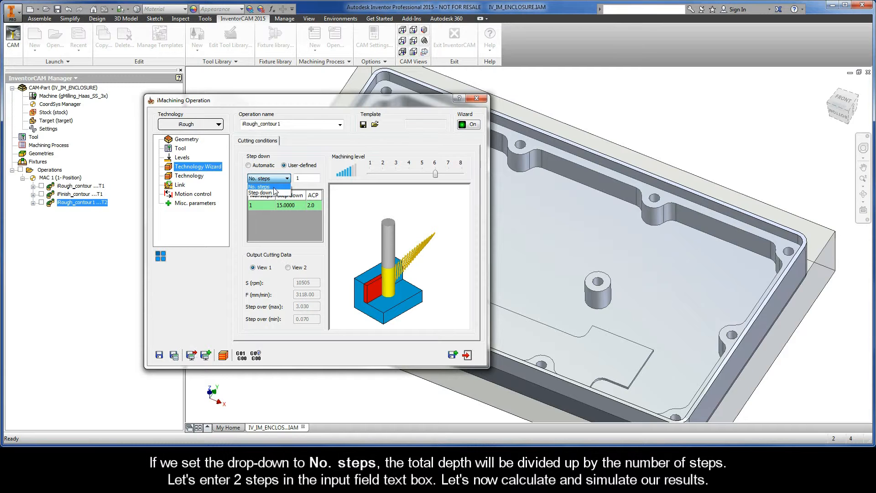
{"action": "left_click", "coordinate": [275, 187]}
{"action": "double_click", "coordinate": [306, 177]}
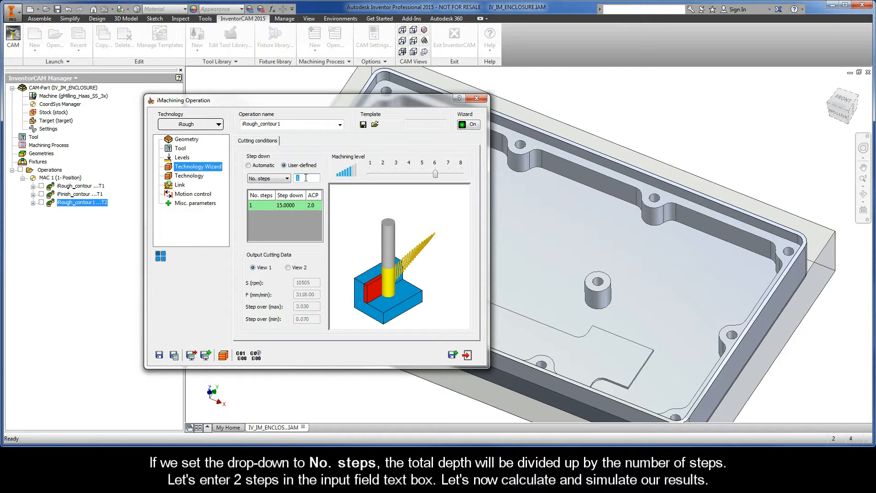
{"action": "type", "text": "2"}
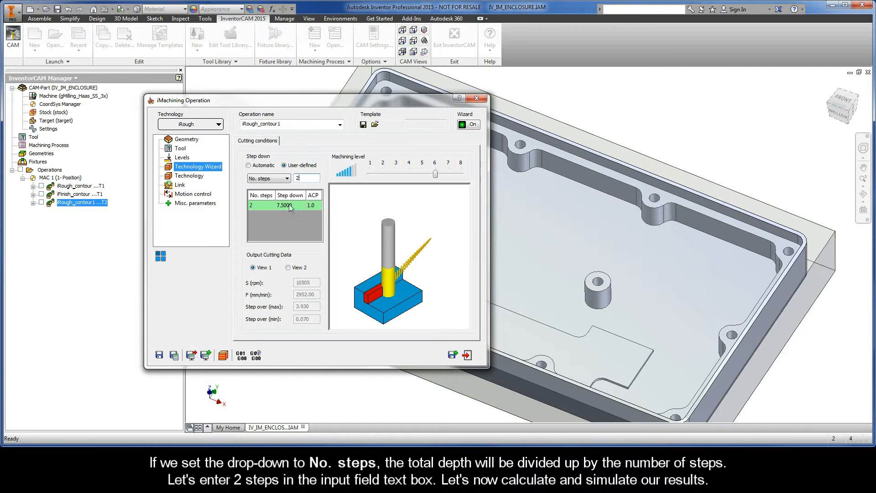
- Save and calculate the operation with the two-step setting, play its Host CAD tool path simulation, and exit the simulation
{"action": "left_click", "coordinate": [174, 355]}
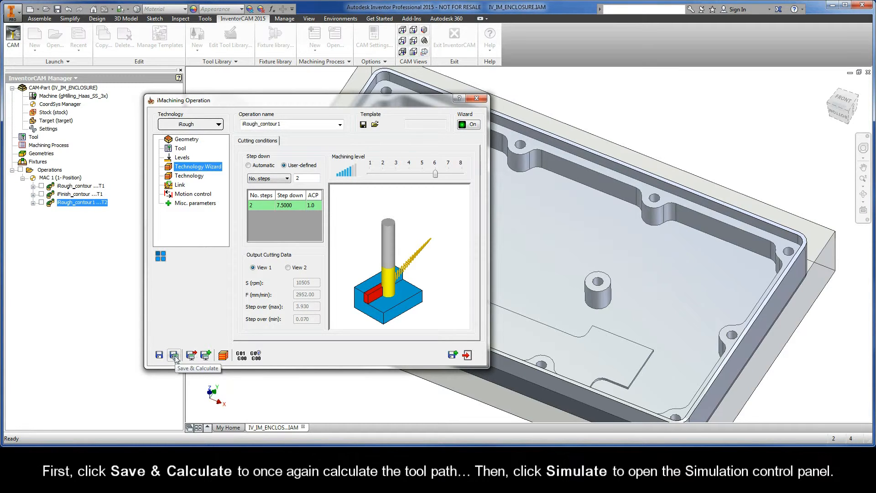
{"action": "left_click", "coordinate": [223, 356]}
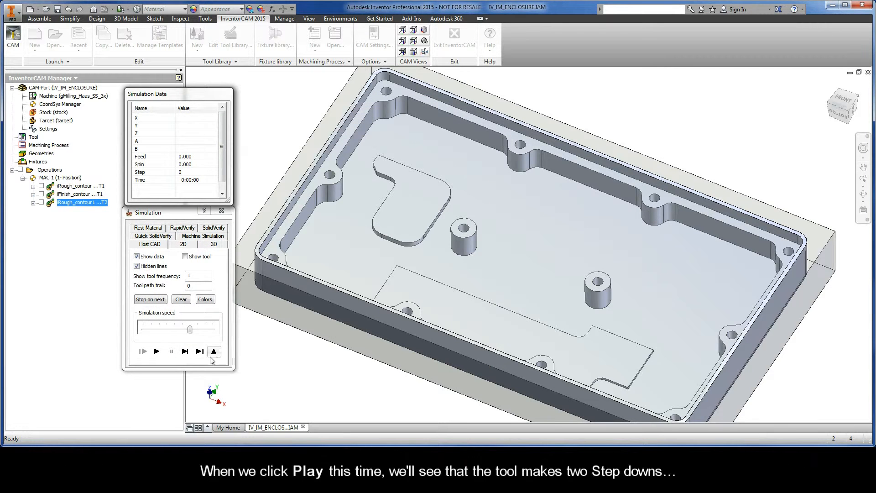
{"action": "left_click", "coordinate": [156, 354]}
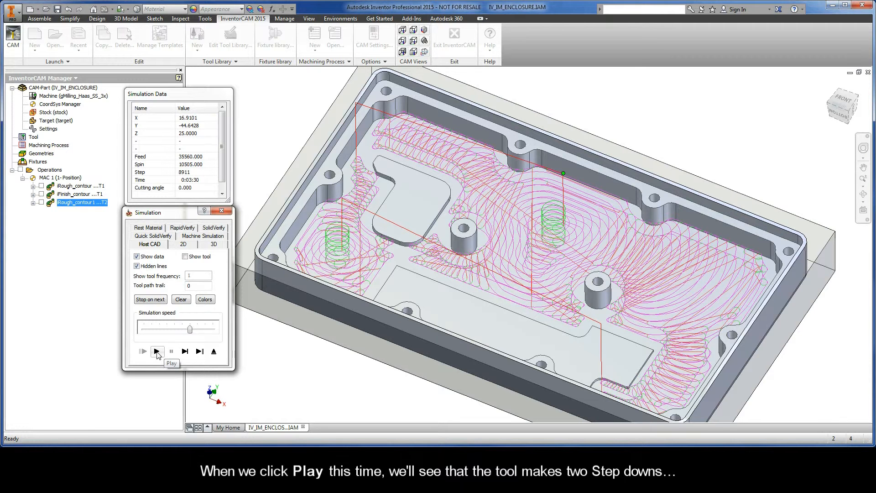
{"action": "left_click", "coordinate": [214, 351]}
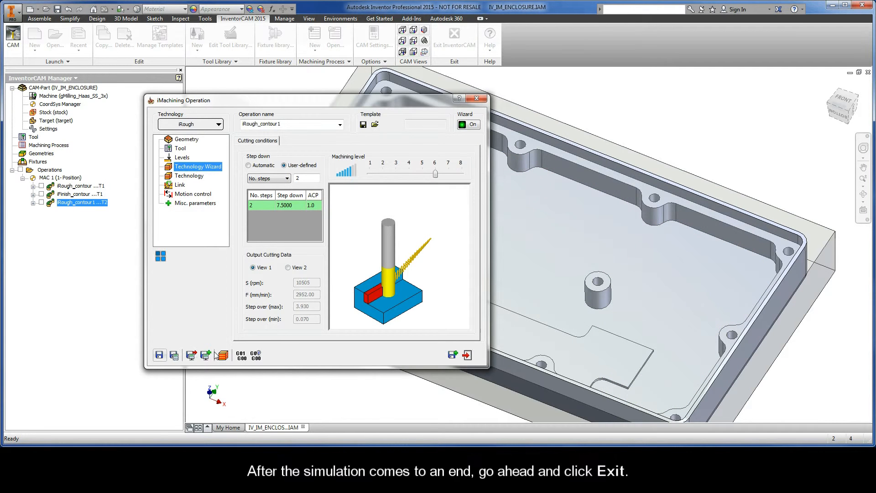
- Change the user-defined calculation method to Step down and set the depth of each step to 3 mm
{"action": "left_click", "coordinate": [278, 180]}
{"action": "left_click", "coordinate": [275, 192]}
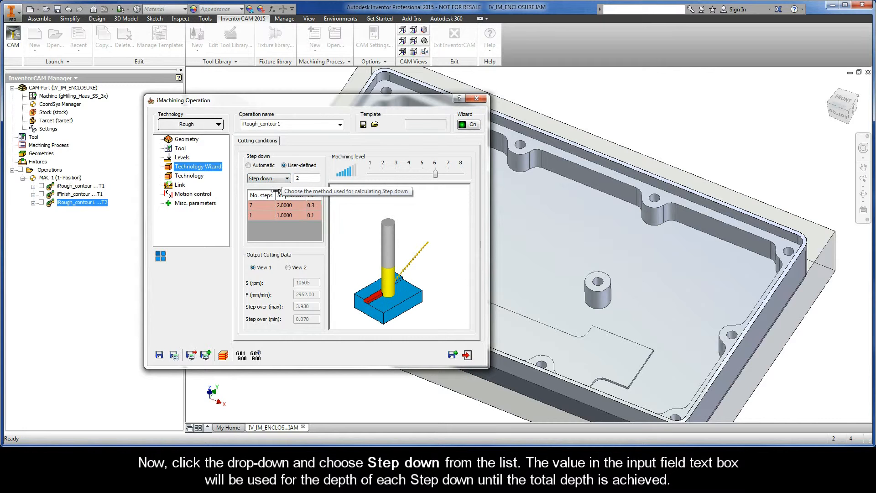
{"action": "double_click", "coordinate": [305, 179]}
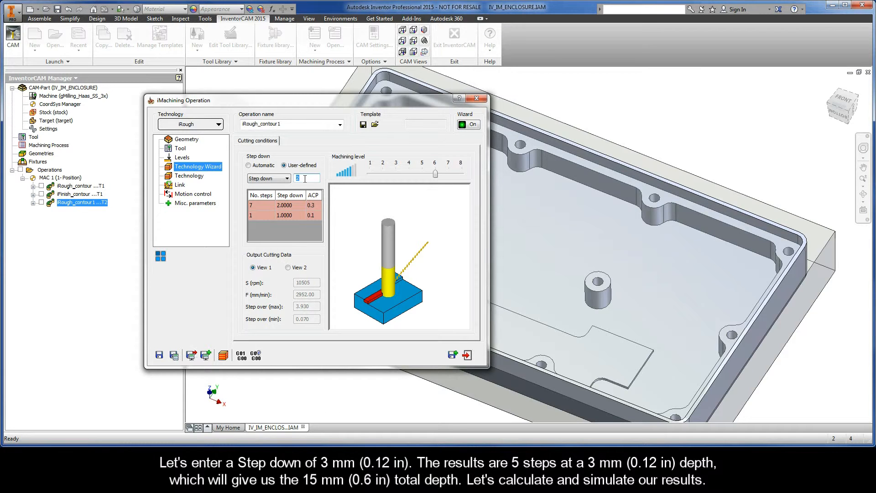
{"action": "type", "text": "3"}
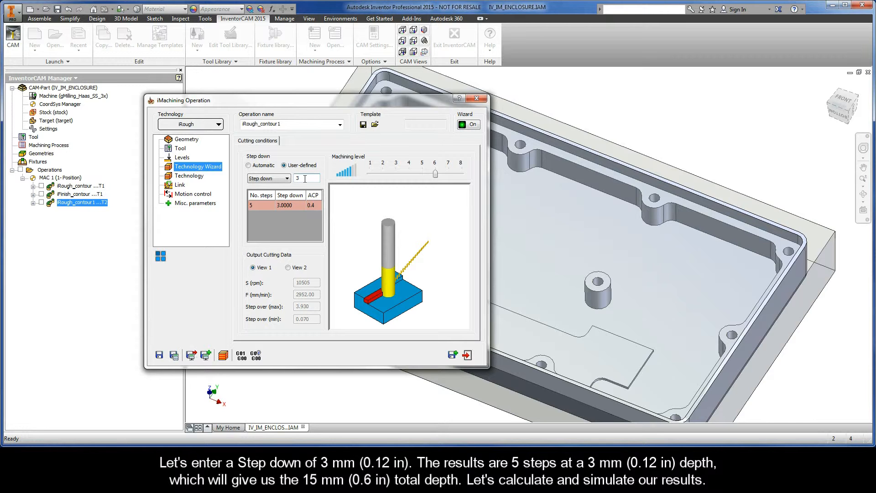
- Save and calculate the operation with the 3 mm step down, and simulate the resulting tool path in Host CAD mode
{"action": "left_click", "coordinate": [174, 355]}
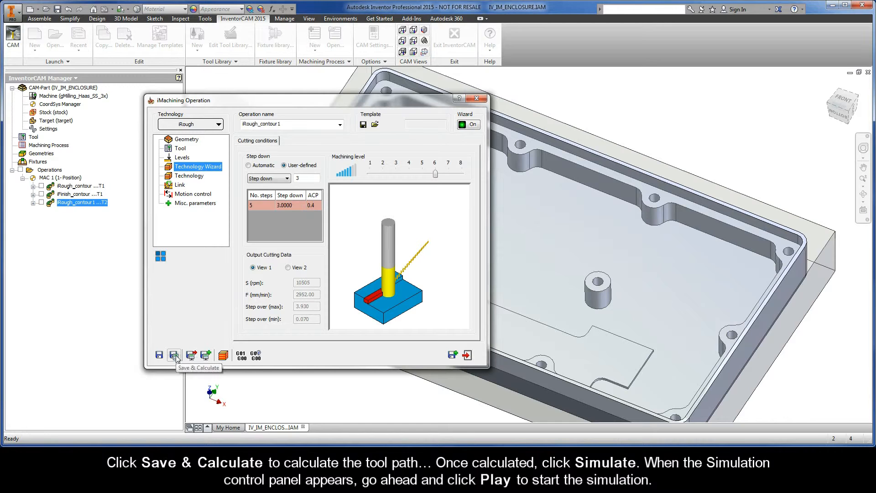
{"action": "left_click", "coordinate": [224, 357]}
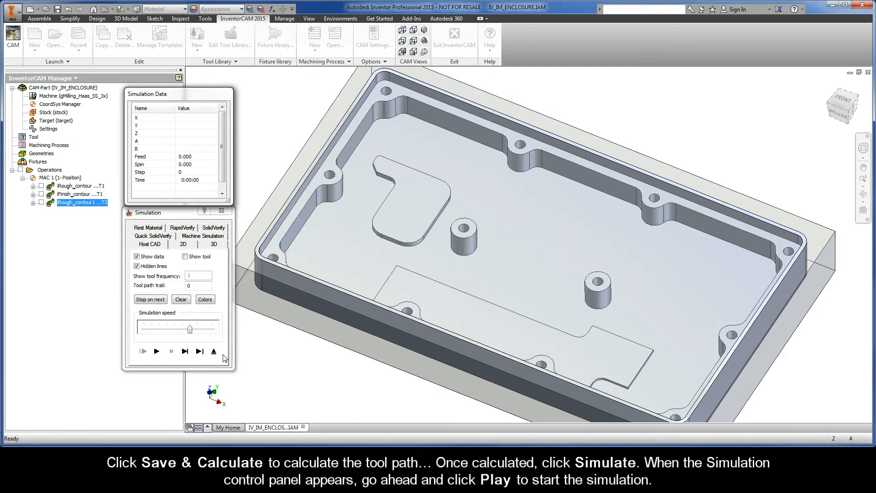
{"action": "left_click", "coordinate": [157, 351]}
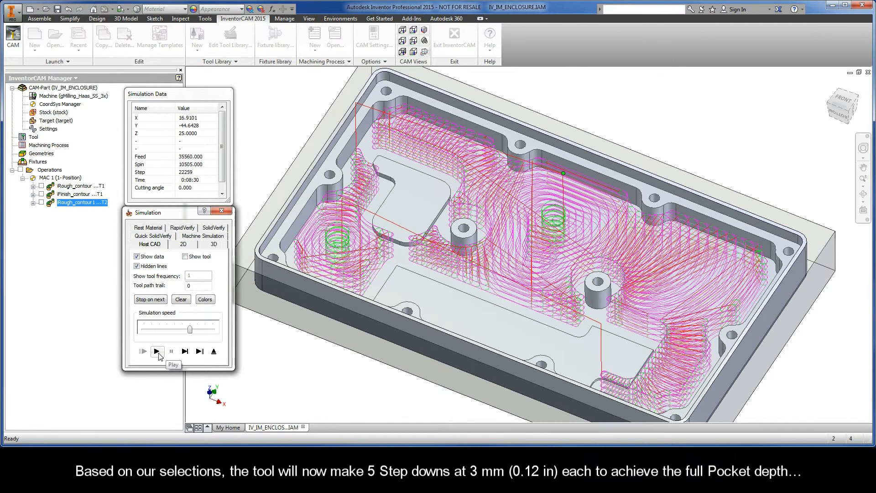
{"action": "left_click", "coordinate": [214, 352]}
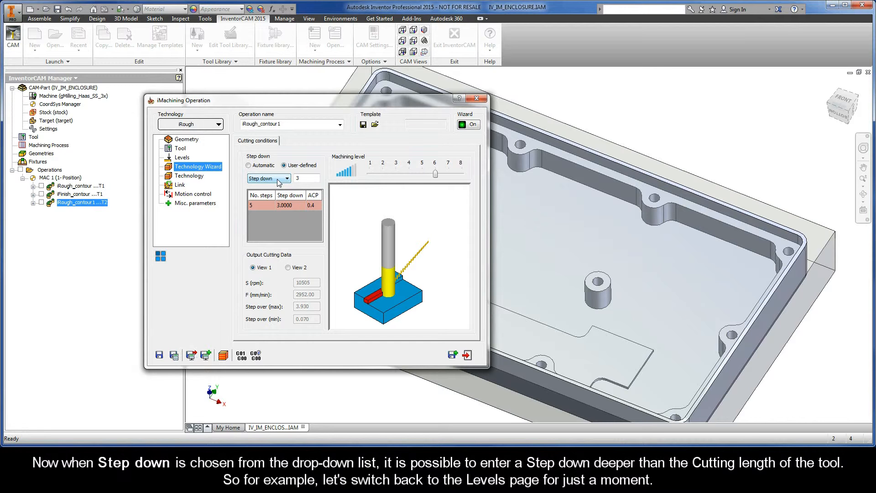
- Set the operation's pocket depth manually to 30 mm in its milling levels
{"action": "left_click", "coordinate": [183, 158]}
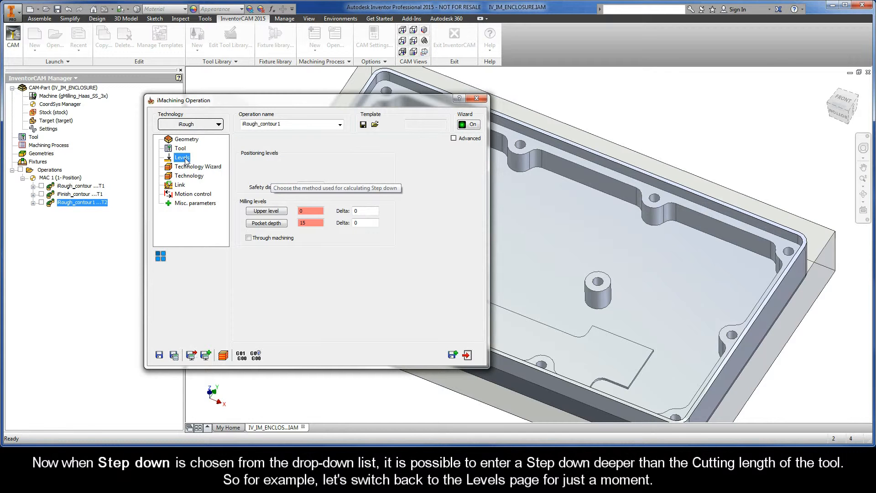
{"action": "double_click", "coordinate": [310, 222]}
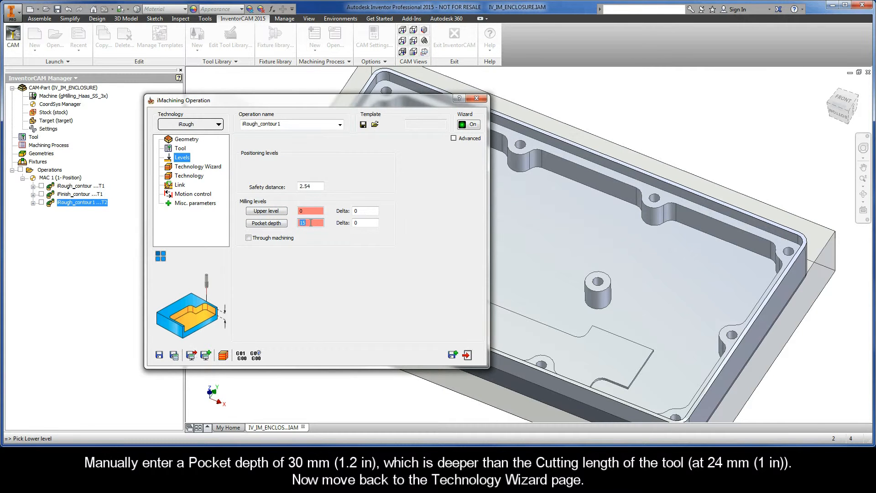
{"action": "type", "text": "30"}
- Set the Technology Wizard's user-defined step down to 30 mm
{"action": "left_click", "coordinate": [191, 168]}
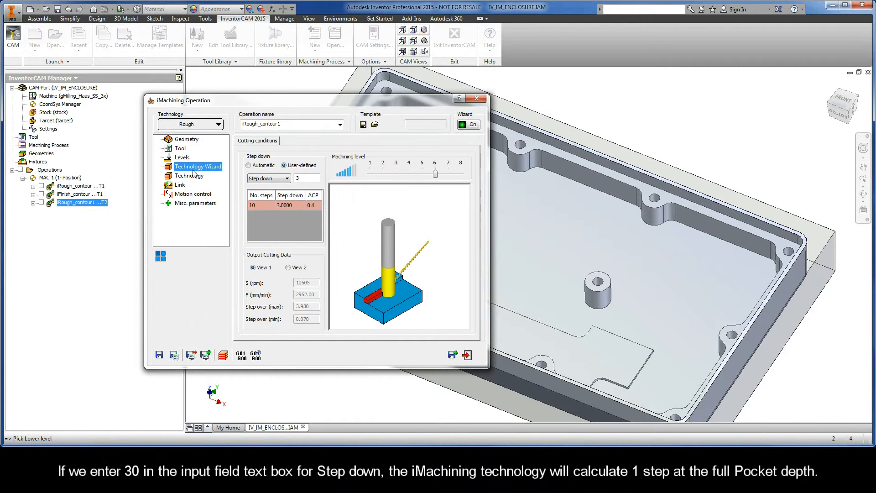
{"action": "double_click", "coordinate": [306, 178]}
{"action": "type", "text": "30"}
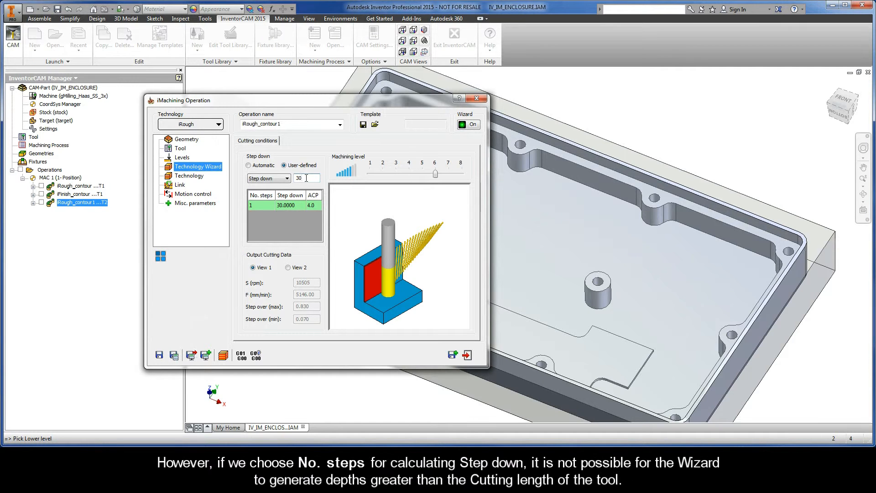
- Change the step-down calculation method back to No. steps and set it to 1 step
{"action": "left_click", "coordinate": [283, 180]}
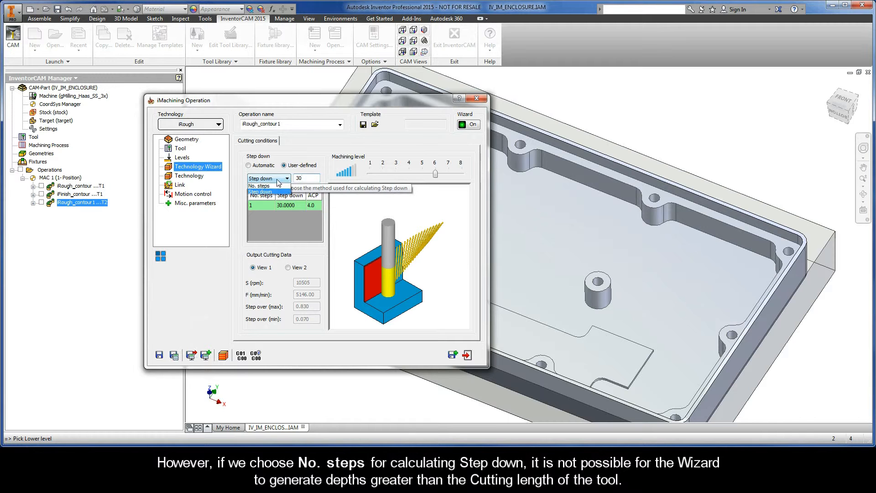
{"action": "left_click", "coordinate": [276, 186]}
{"action": "double_click", "coordinate": [310, 177]}
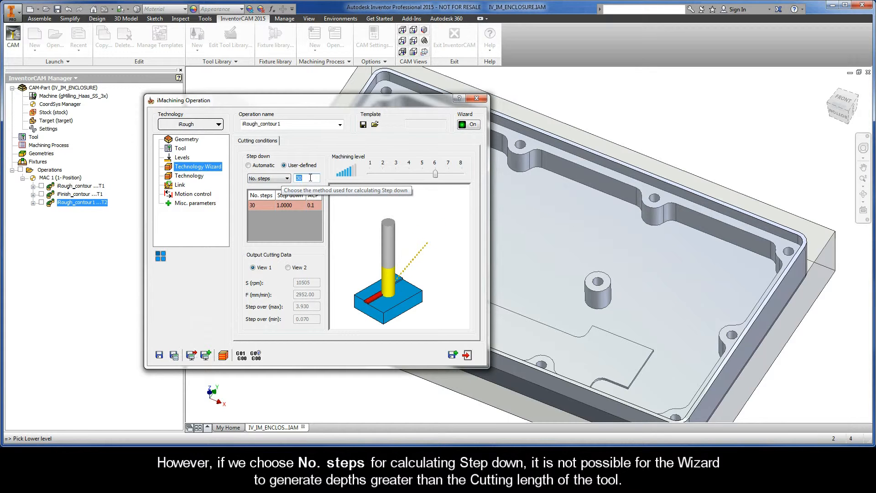
{"action": "type", "text": "1"}
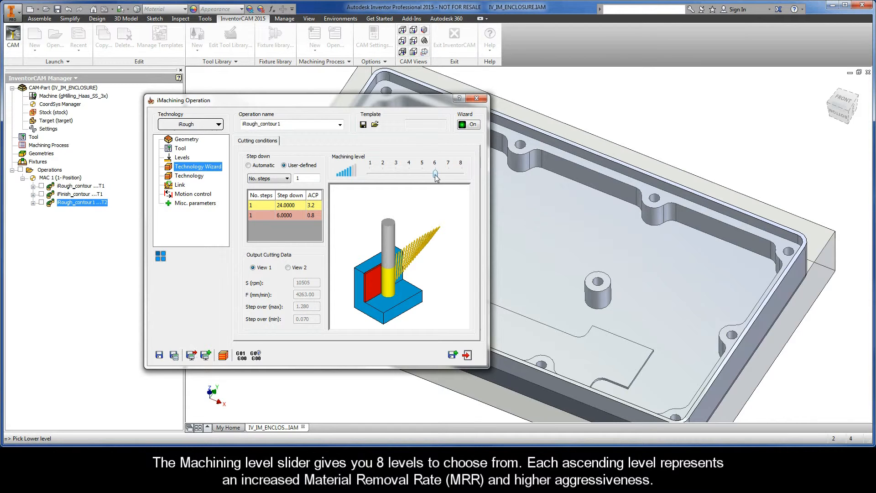
- Examine the output cutting data in View 1 and View 2 while trying different machining levels
{"action": "mouse_move", "coordinate": [435, 174]}
{"action": "left_mouse_down"}
{"action": "mouse_move", "coordinate": [375, 173]}
{"action": "mouse_move", "coordinate": [435, 174]}
{"action": "left_mouse_up"}
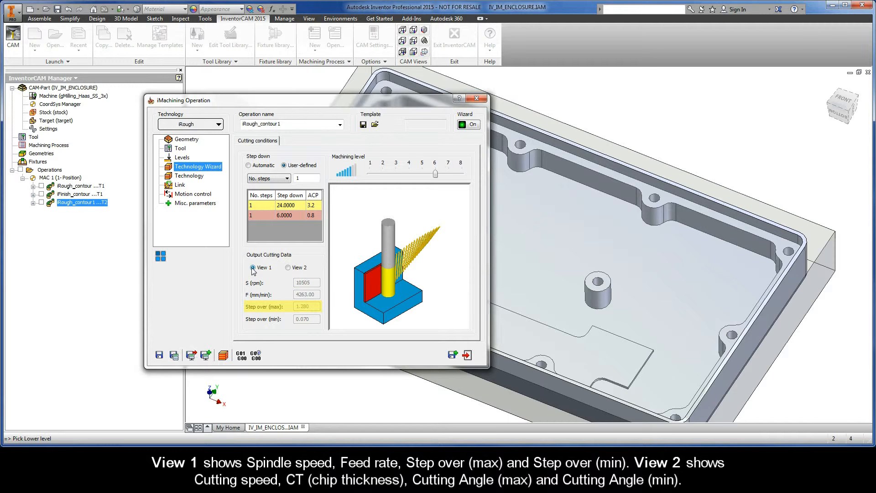
{"action": "left_click", "coordinate": [288, 268]}
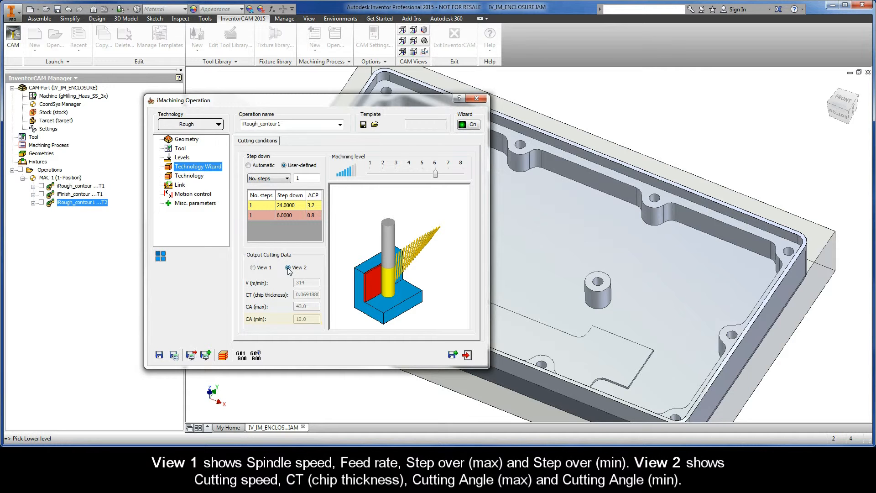
{"action": "mouse_move", "coordinate": [436, 176]}
{"action": "left_mouse_down"}
{"action": "mouse_move", "coordinate": [372, 176]}
{"action": "mouse_move", "coordinate": [435, 176]}
{"action": "left_mouse_up"}
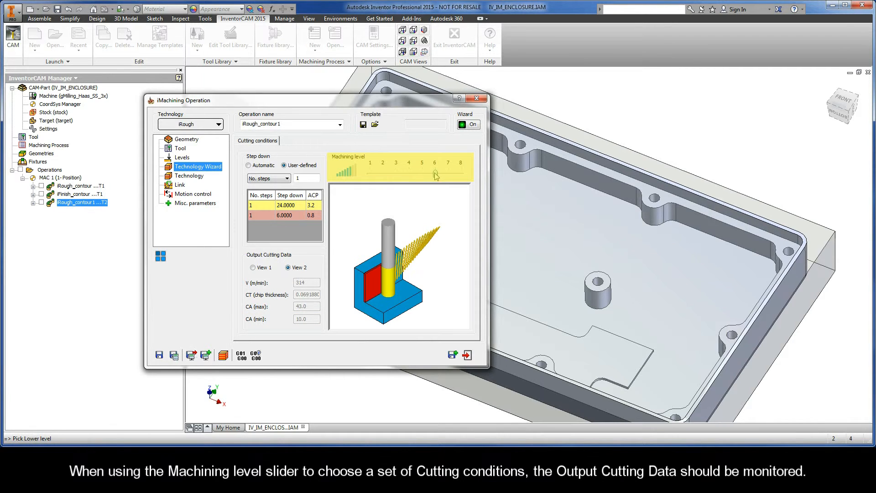
{"action": "left_click", "coordinate": [253, 268]}
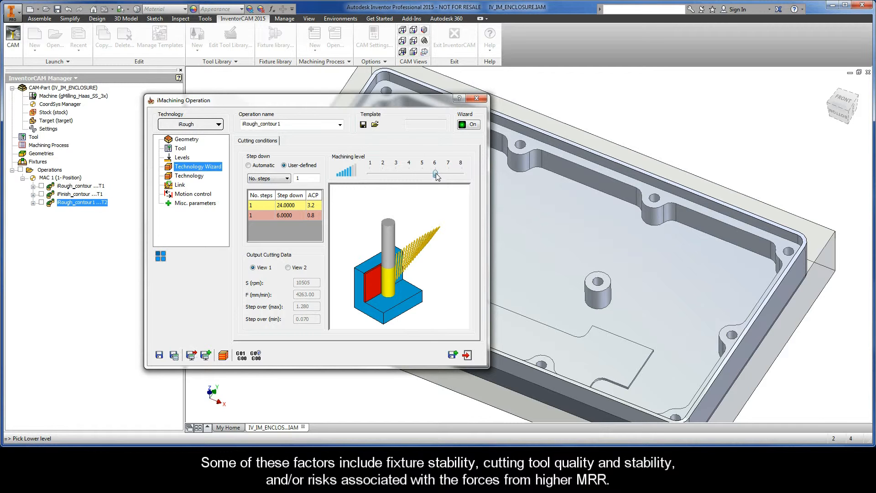
{"action": "mouse_move", "coordinate": [436, 174]}
{"action": "left_mouse_down"}
{"action": "mouse_move", "coordinate": [371, 177]}
{"action": "mouse_move", "coordinate": [434, 174]}
{"action": "left_mouse_up"}
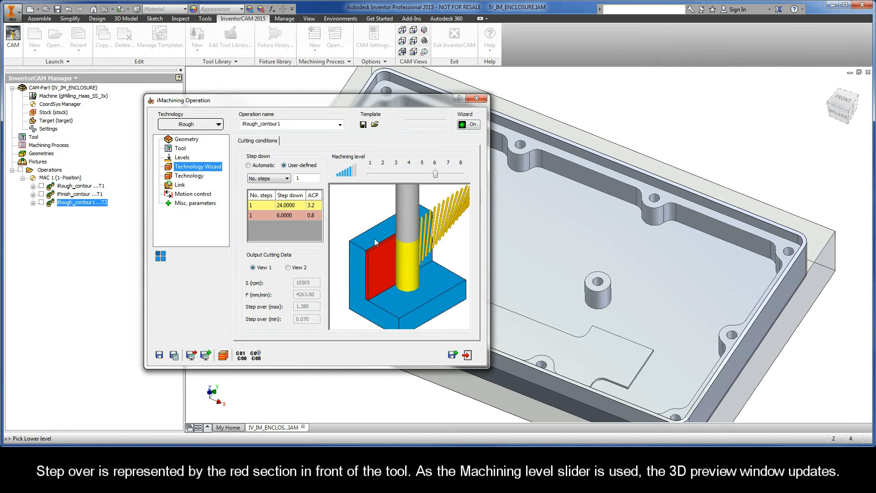
- Raise the machining level to 8 to examine the chips in the 3D preview, and return it to 6
{"action": "left_click_drag", "start_coordinate": [437, 174], "coordinate": [460, 178]}
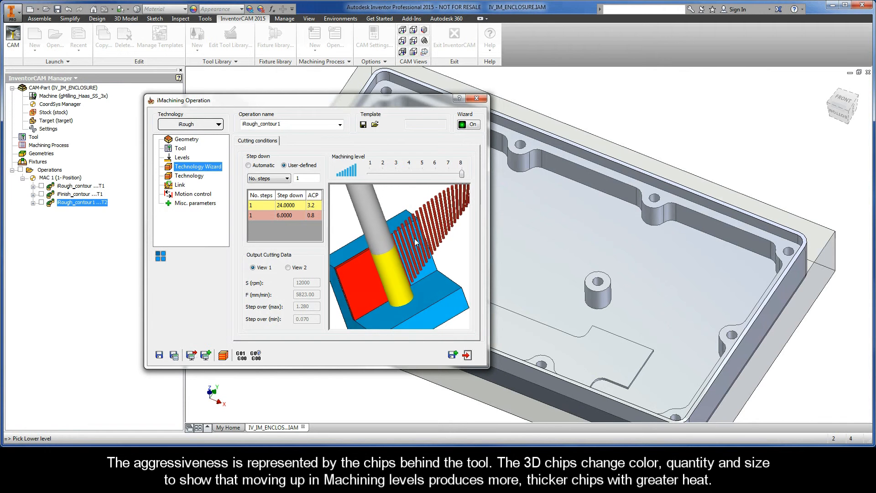
{"action": "mouse_move", "coordinate": [461, 174]}
{"action": "left_mouse_down"}
{"action": "mouse_move", "coordinate": [370, 173]}
{"action": "mouse_move", "coordinate": [462, 175]}
{"action": "left_mouse_up"}
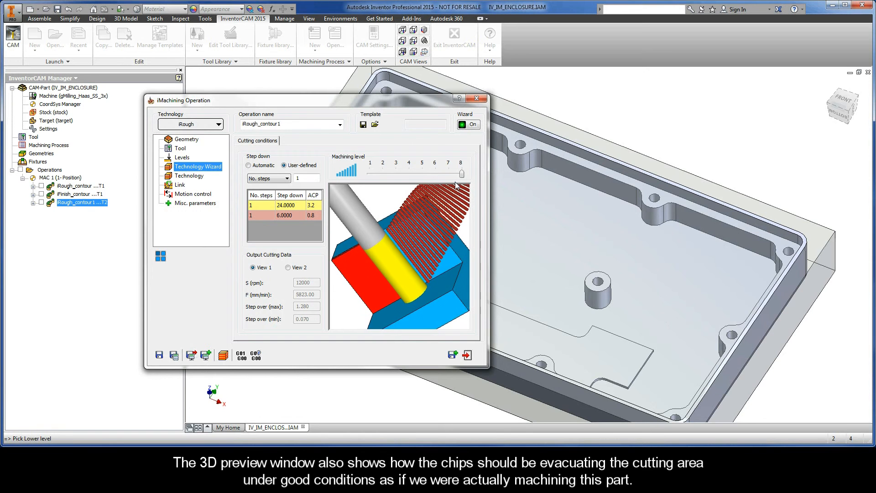
{"action": "left_click_drag", "start_coordinate": [462, 175], "coordinate": [435, 174]}
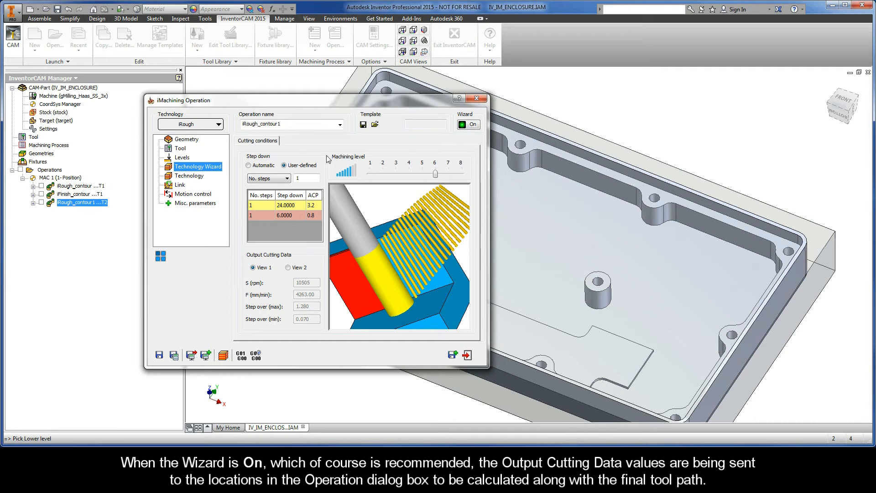
- Check the feed and spin rates in the tool data, and the step down and cutting angles in the technology parameters
{"action": "left_click", "coordinate": [181, 149]}
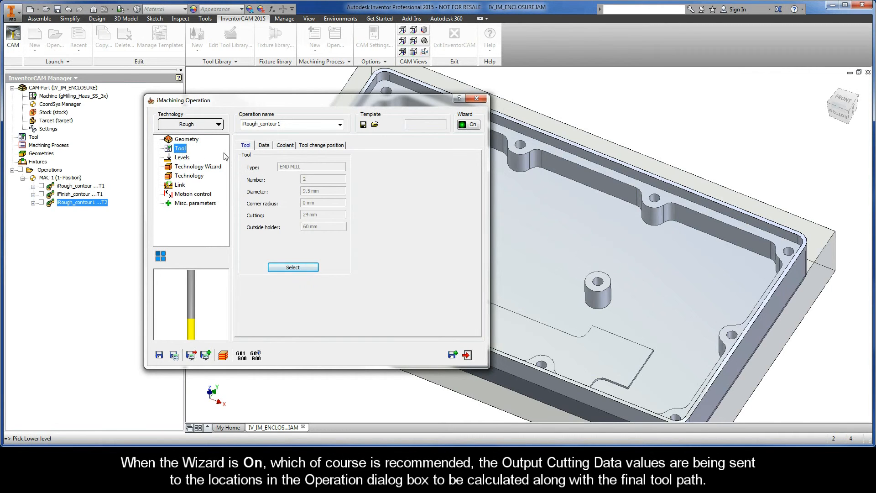
{"action": "left_click", "coordinate": [263, 146]}
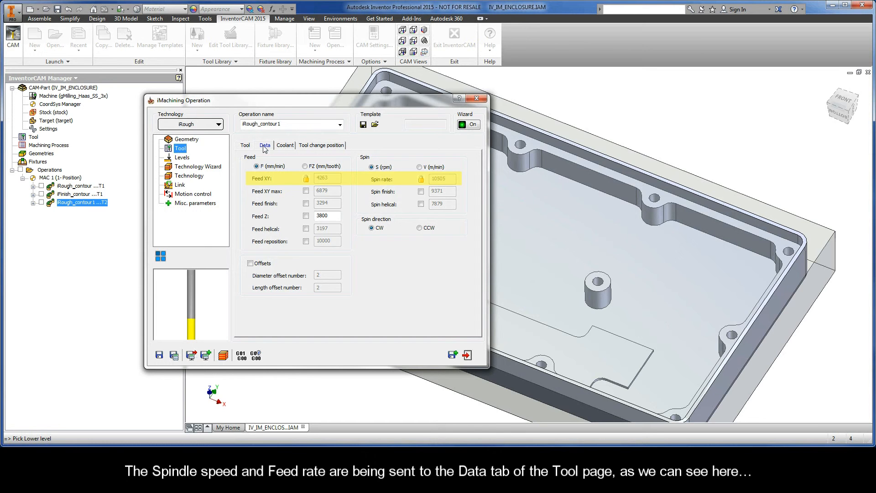
{"action": "left_click", "coordinate": [189, 178]}
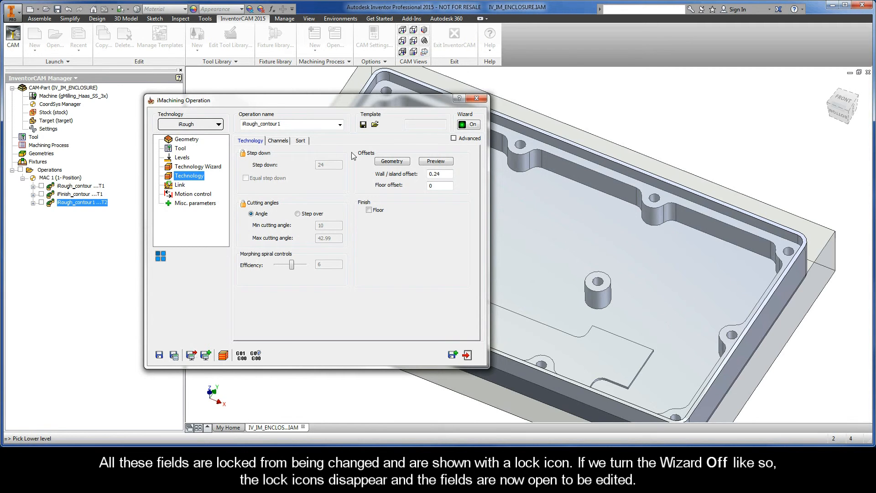
- Turn the Wizard off for the operation, and check that the step down and the minimum and maximum cutting angles can be edited
{"action": "left_click", "coordinate": [470, 127]}
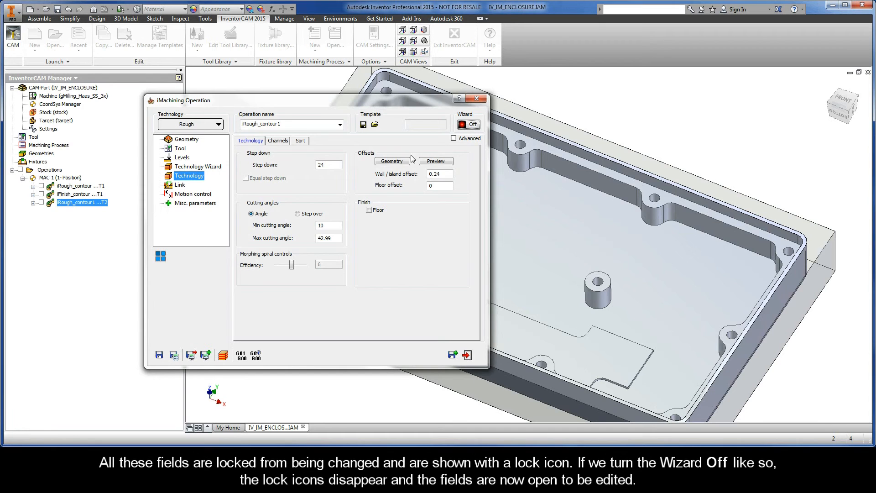
{"action": "double_click", "coordinate": [332, 164]}
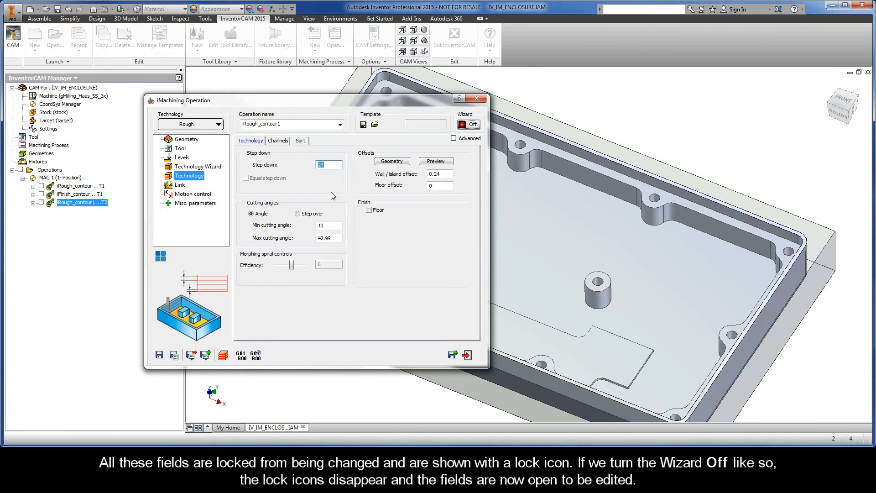
{"action": "double_click", "coordinate": [329, 225]}
{"action": "left_click", "coordinate": [333, 238]}
{"action": "double_click", "coordinate": [333, 238]}
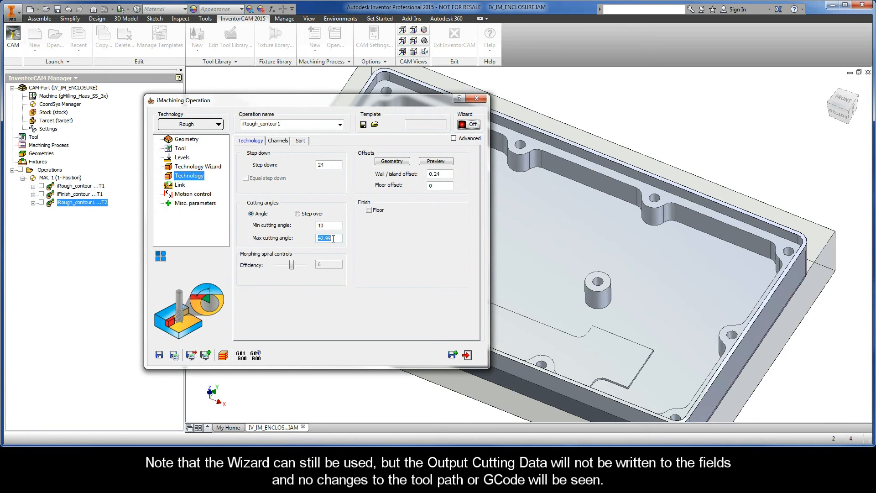